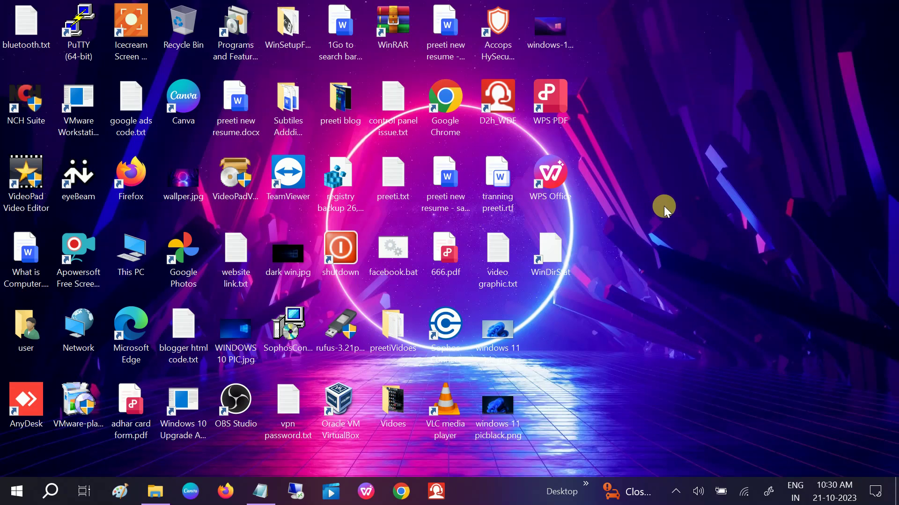
Search 'firewall' and open Firewall & network protection in Windows Security
left_click(49, 493)
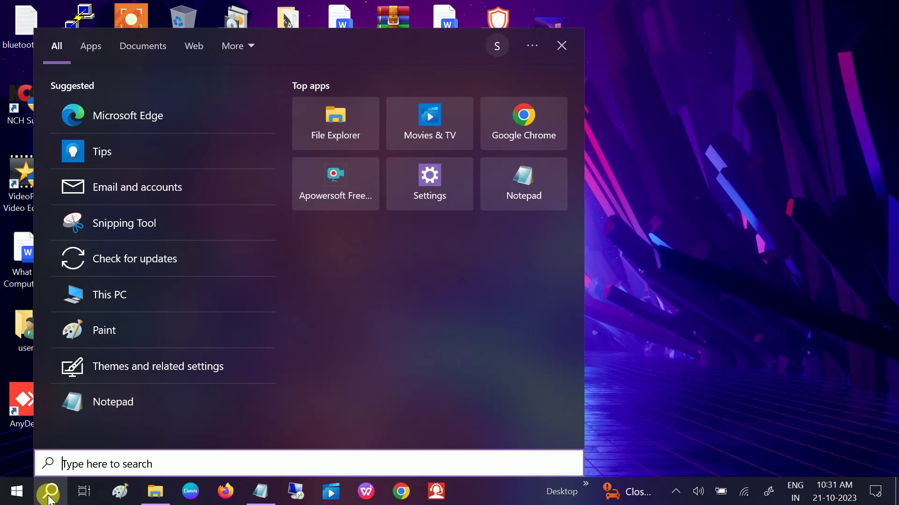
type("firewall")
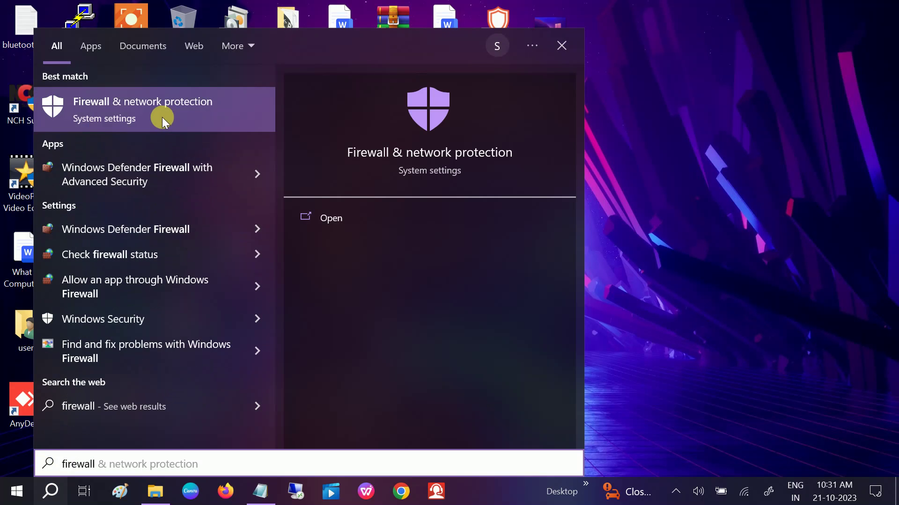
left_click(162, 117)
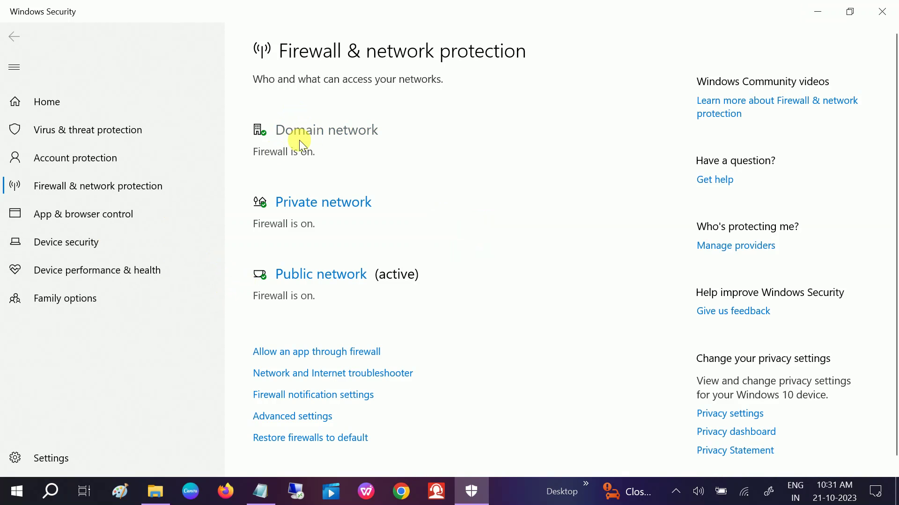
Turn Microsoft Defender Firewall off for the Domain and Private networks, then scroll down to Public
left_click(323, 133)
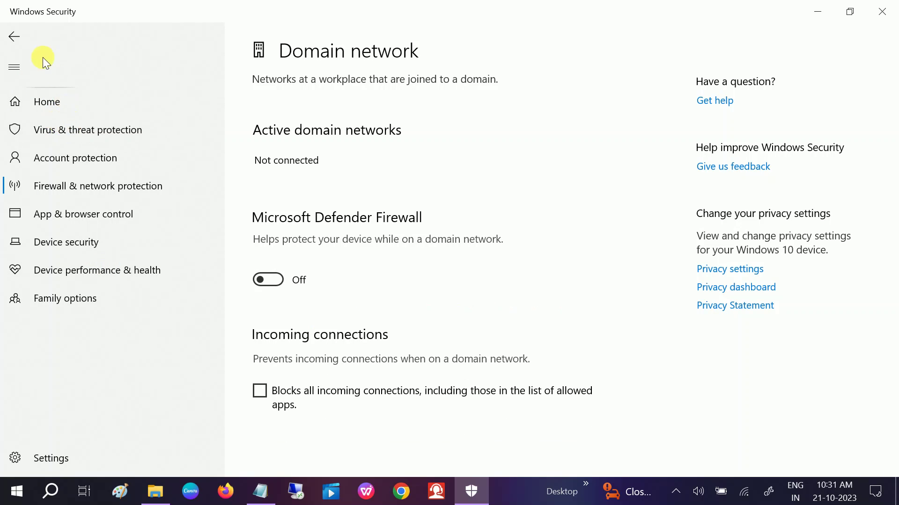
left_click(17, 37)
left_click(317, 257)
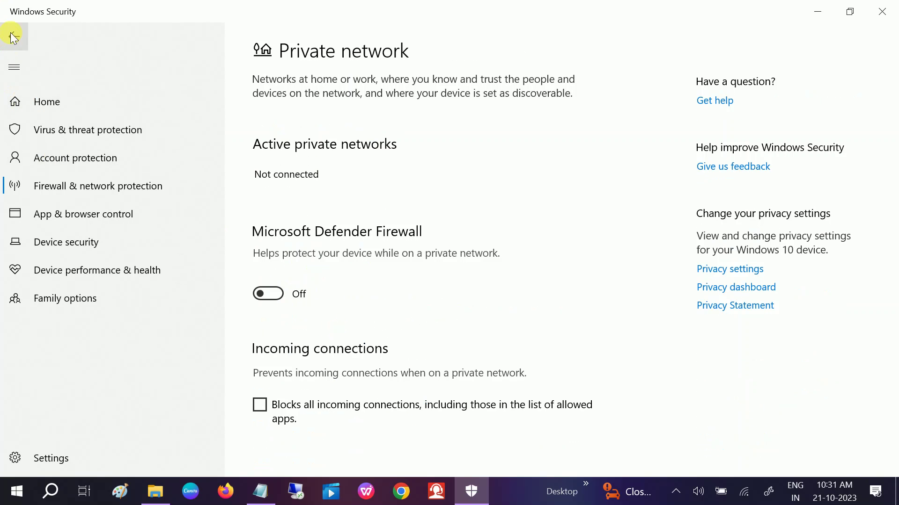
left_click(14, 37)
scroll(294, 192, "down", 5)
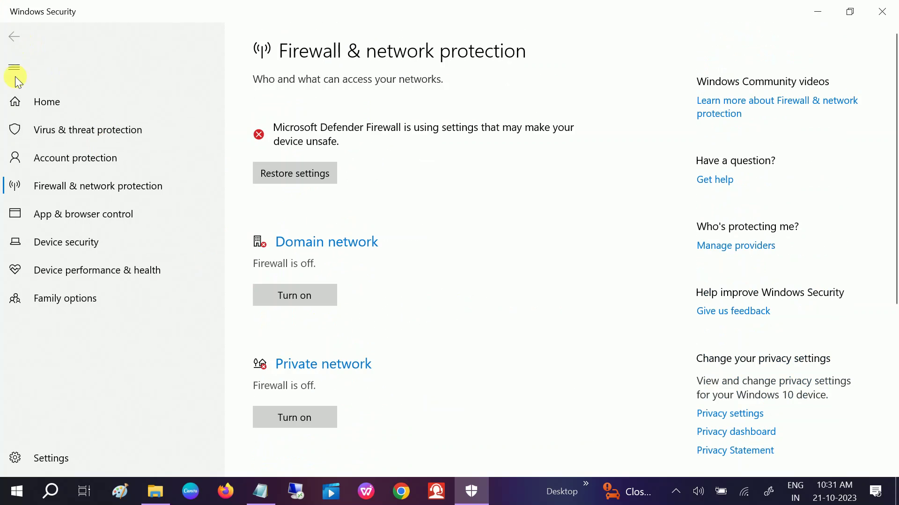
scroll(299, 247, "down", 3)
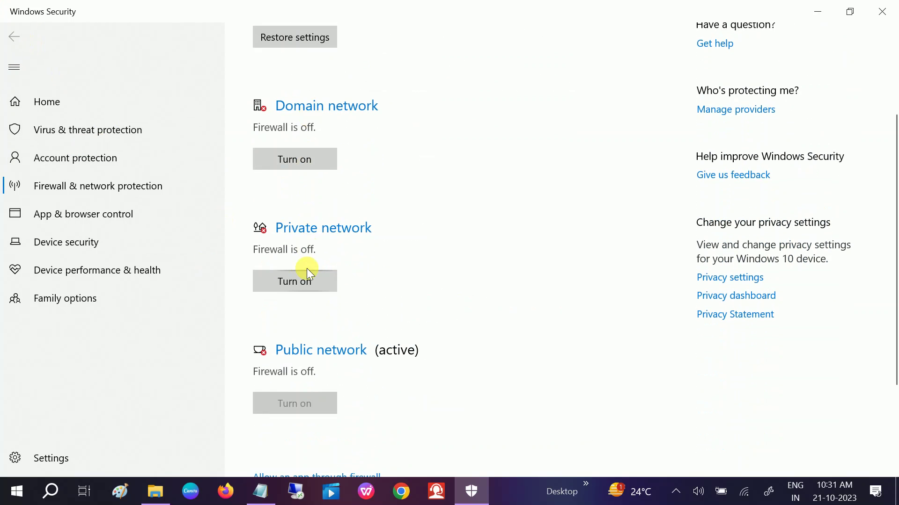
Open the Virus & threat protection settings page
left_click(91, 136)
scroll(440, 320, "down", 3)
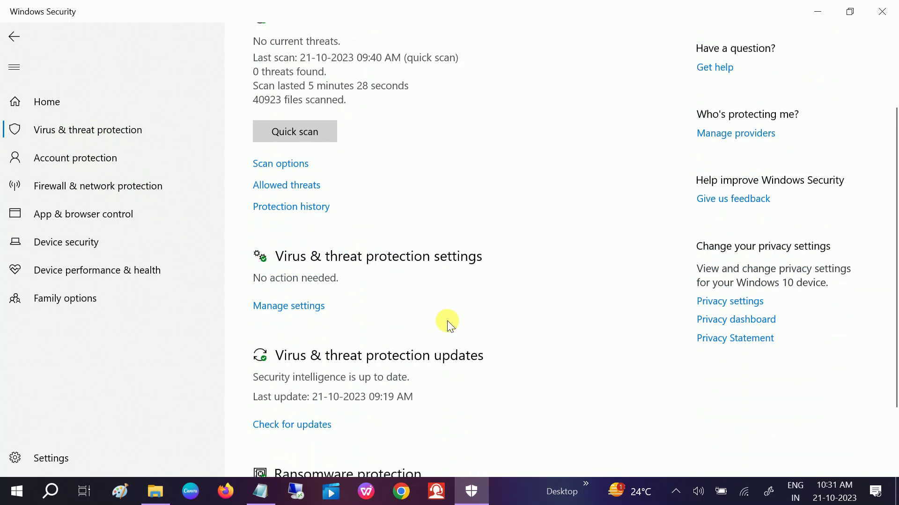
left_click(296, 285)
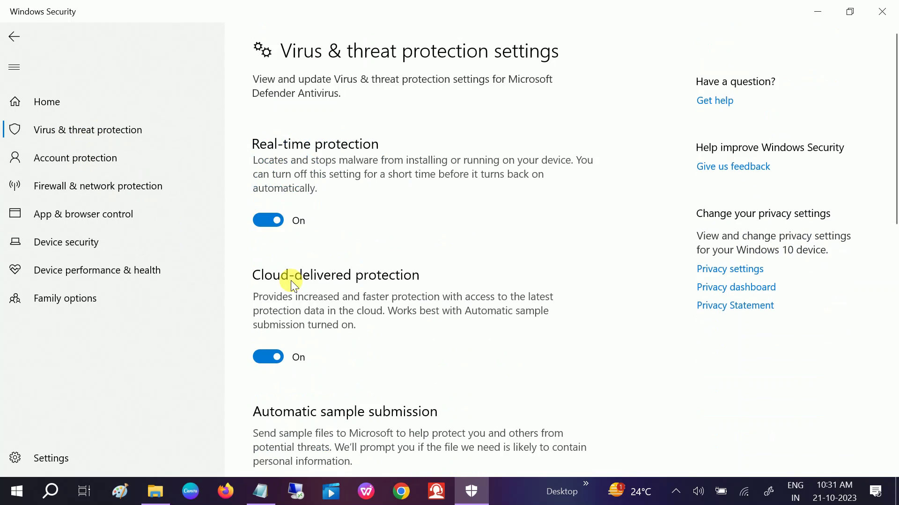
Turn off Real-time, Cloud-delivered and Tamper Protection, then minimize Windows Security
left_click(271, 220)
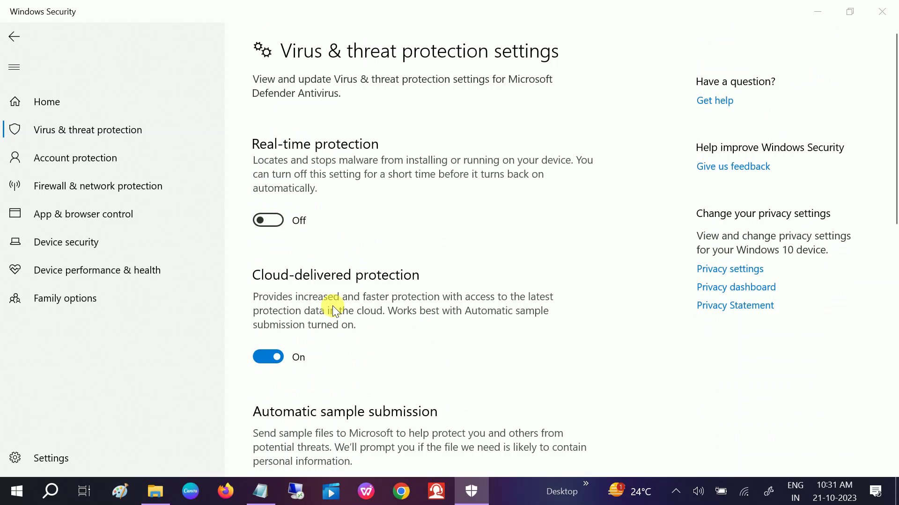
scroll(321, 281, "down", 4)
left_click(269, 235)
scroll(322, 285, "down", 3)
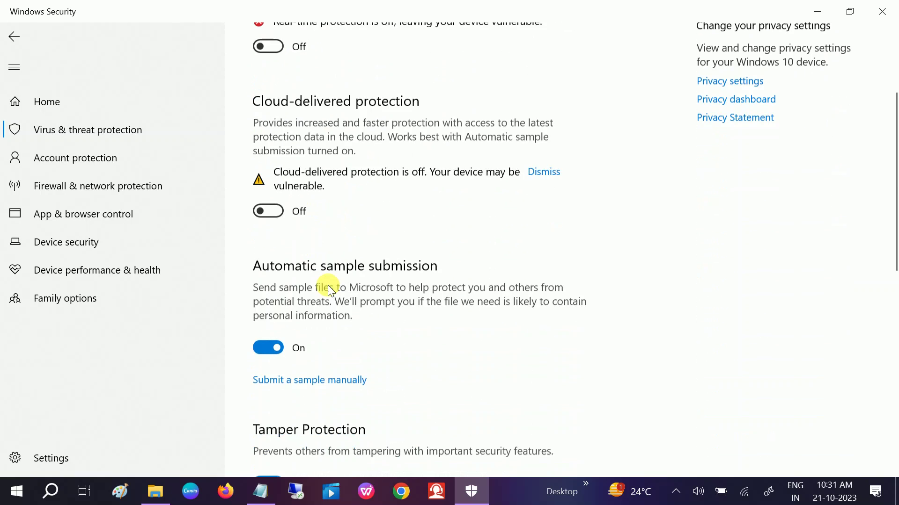
scroll(279, 281, "down", 3)
left_click(270, 290)
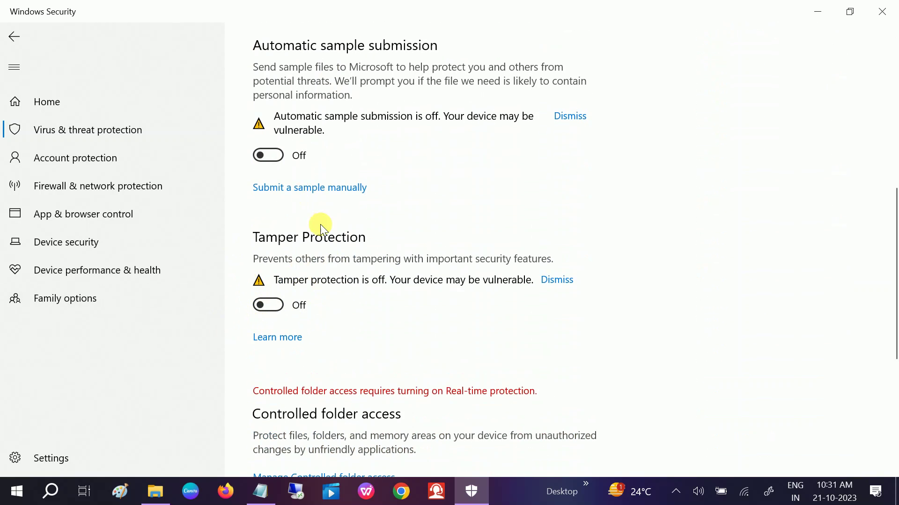
left_click(819, 10)
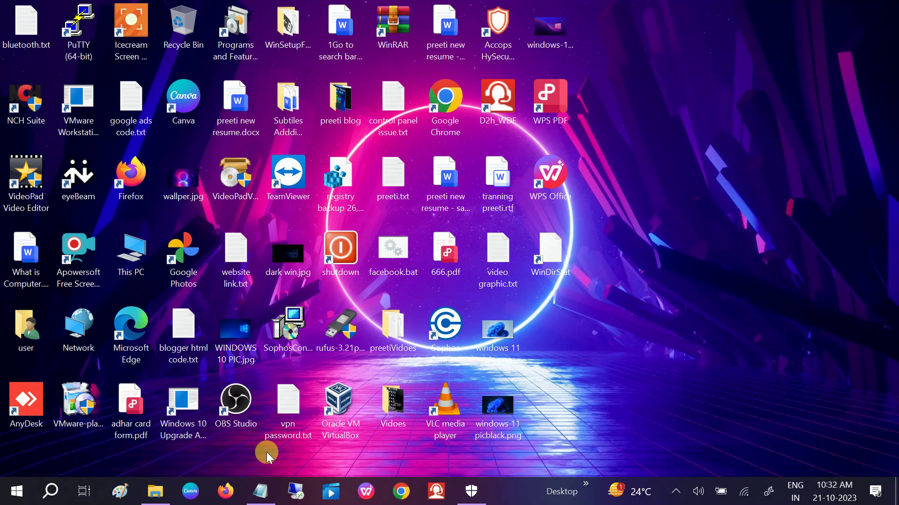
Open Programs and Features by running appwiz.cpl from the Run dialog
left_click(53, 492)
type("run")
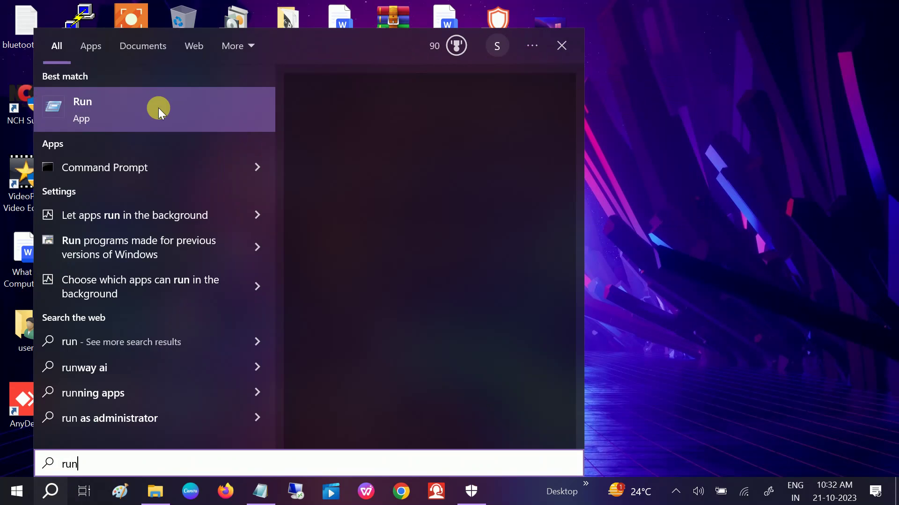
left_click(132, 118)
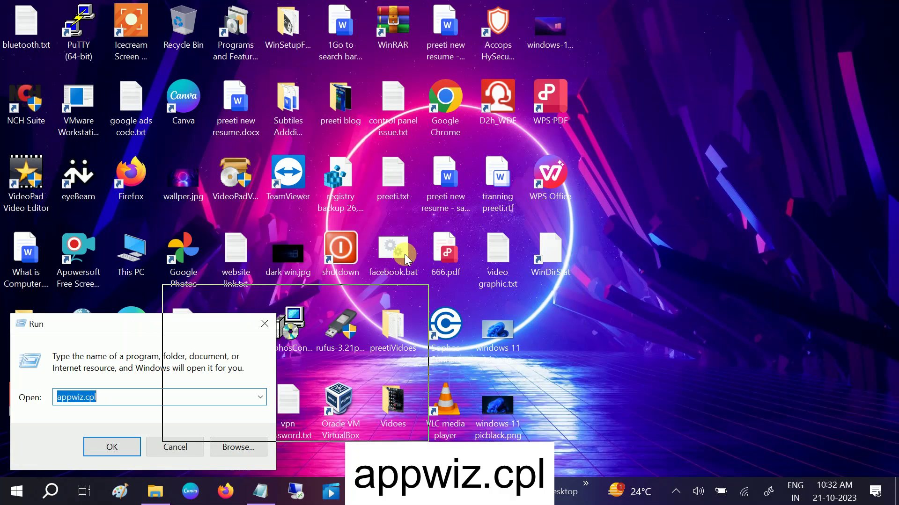
left_click_drag(143, 324, 538, 169)
left_click(513, 246)
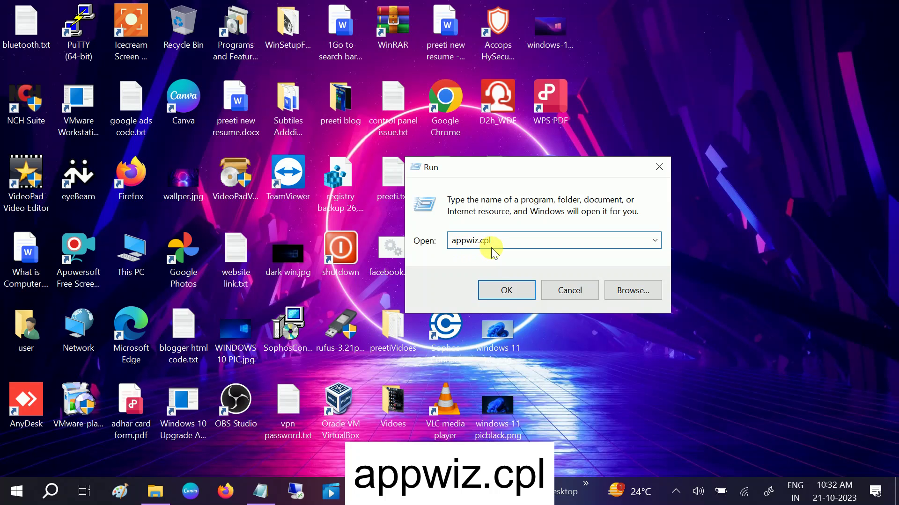
left_click(507, 291)
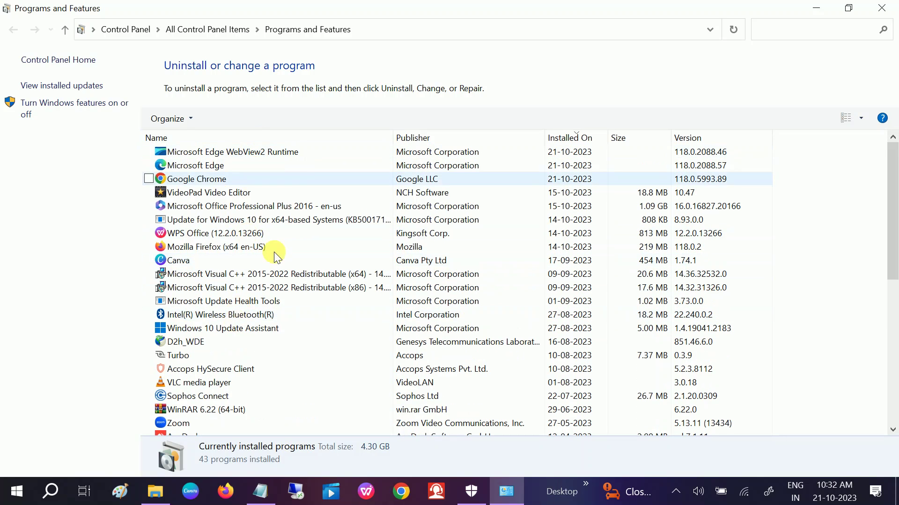
Open the Turn Windows features on or off dialog
scroll(249, 321, "down", 1)
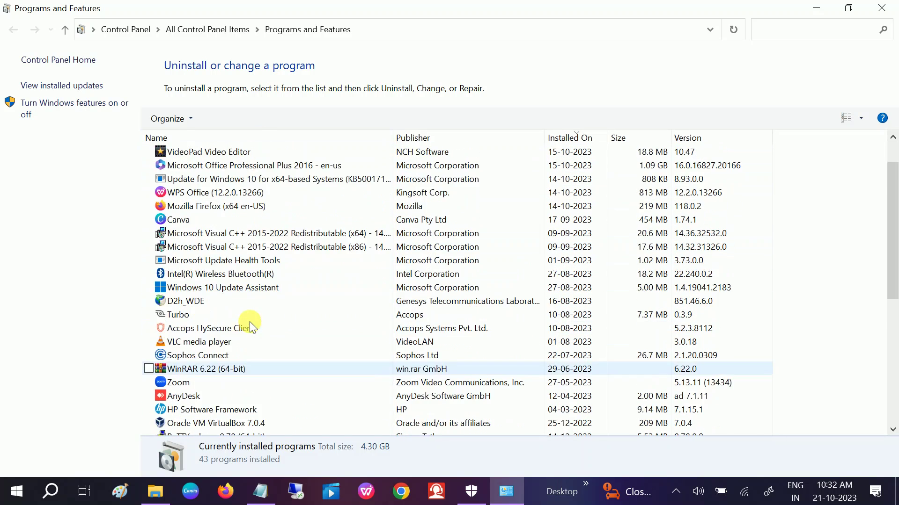
scroll(249, 321, "up", 1)
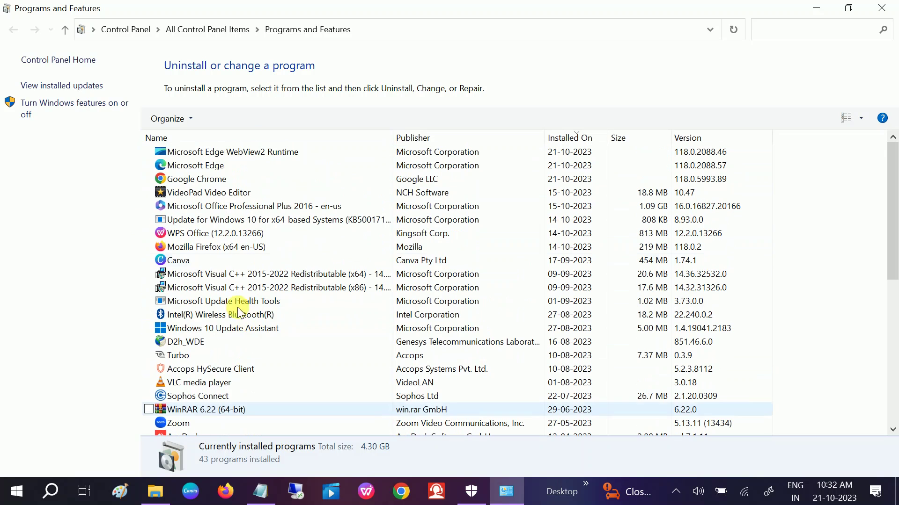
left_click(86, 113)
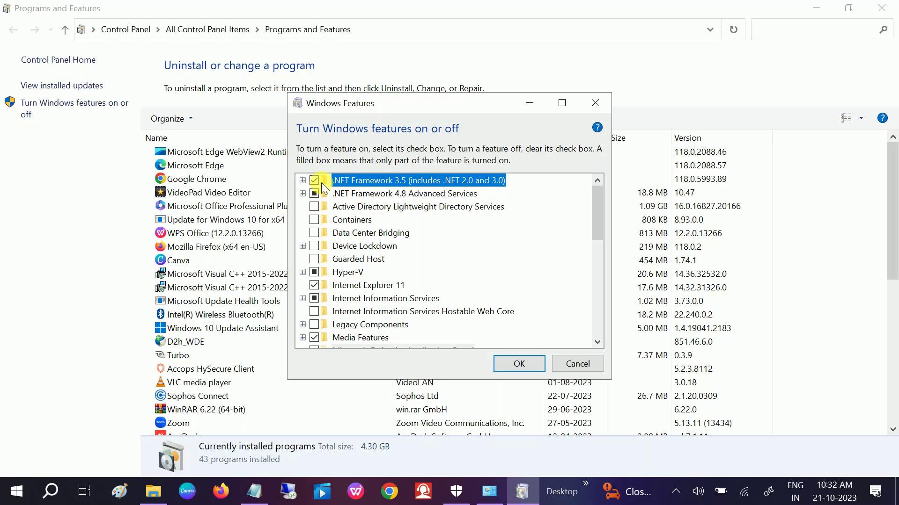
Uncheck .NET Framework 3.5, accept disabling dependent features, apply, and close Programs and Features
left_click(303, 181)
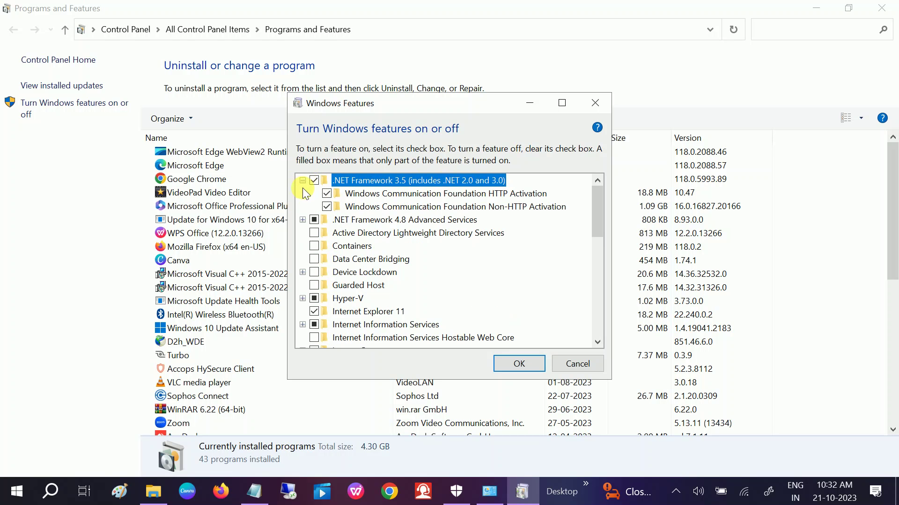
left_click(314, 181)
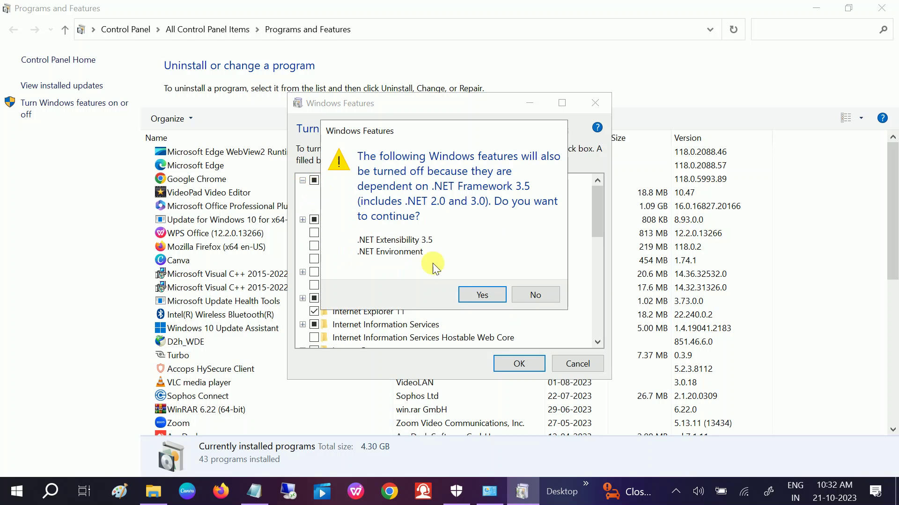
left_click(472, 294)
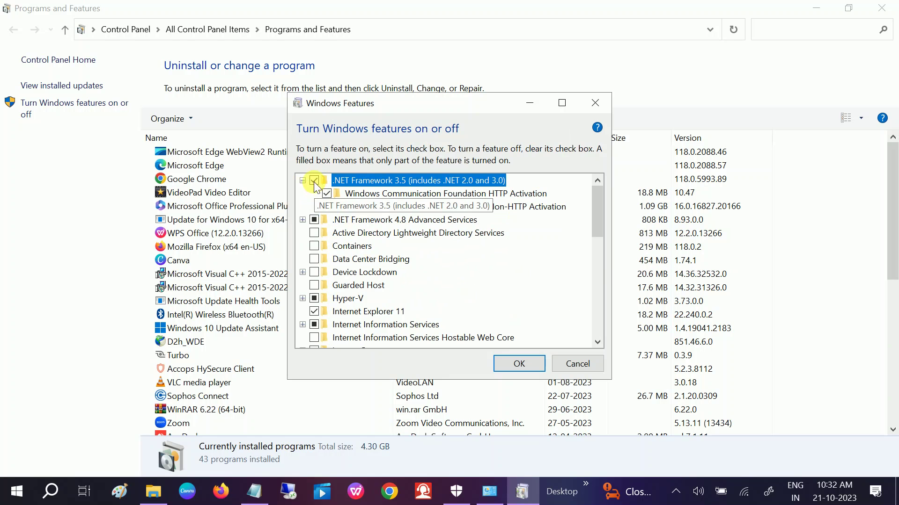
left_click(515, 364)
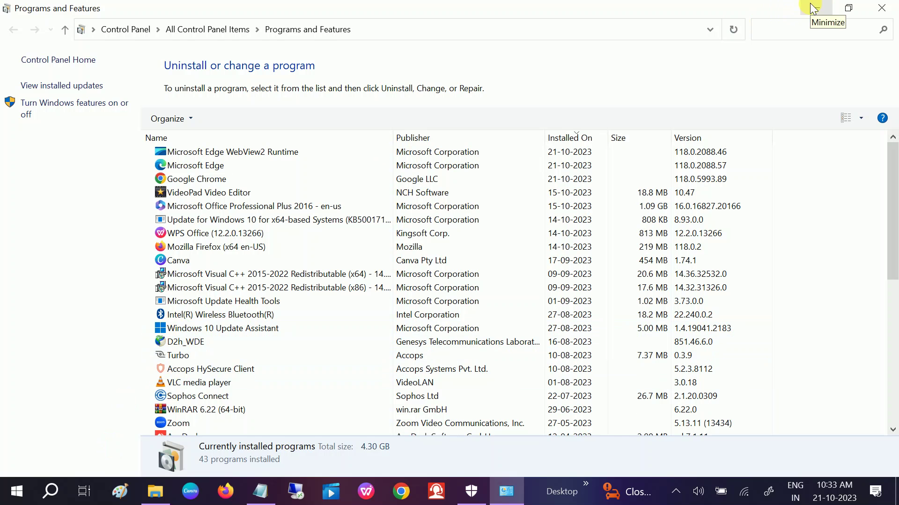
left_click(882, 8)
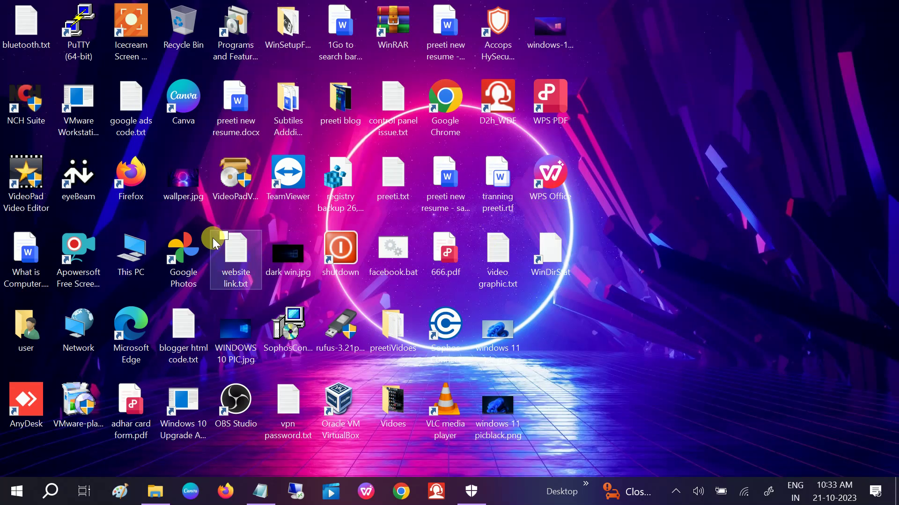
Launch Chrome and rerun the earlier '.NET framework repair tool' search
left_click(451, 115)
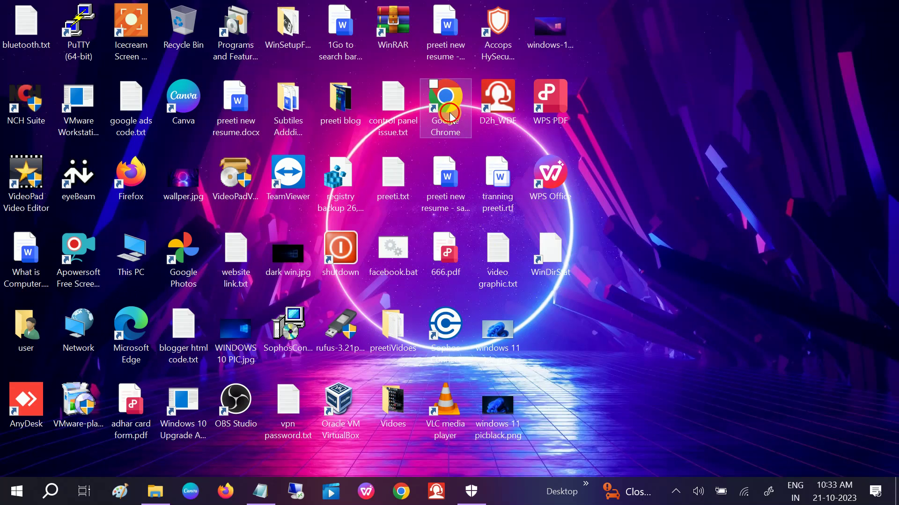
left_click(450, 116)
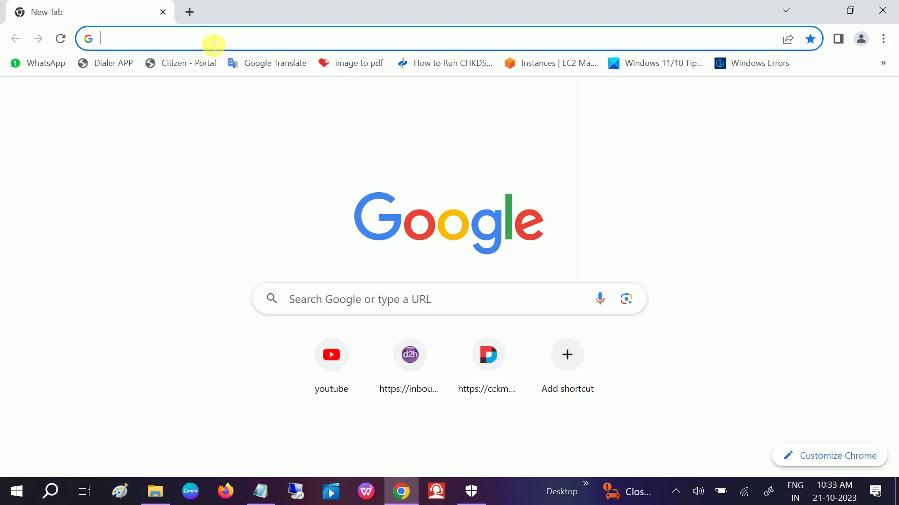
left_click(192, 42)
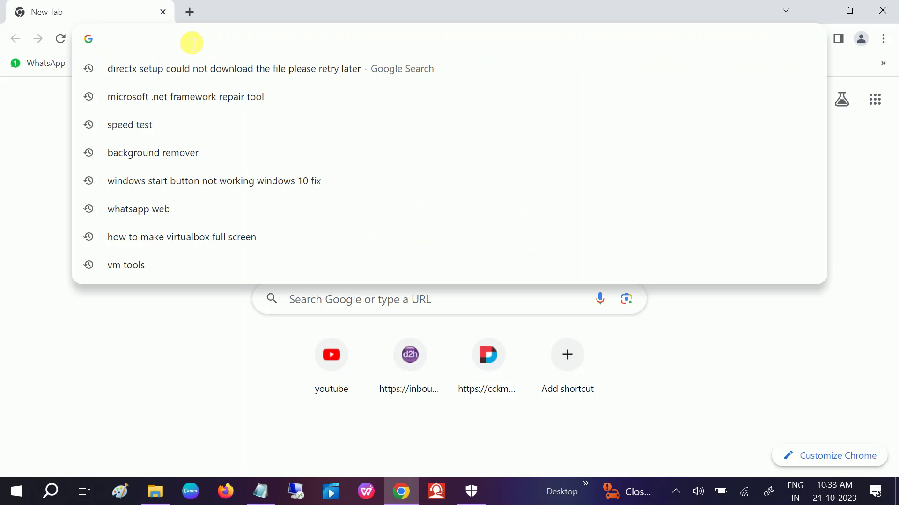
left_click(183, 97)
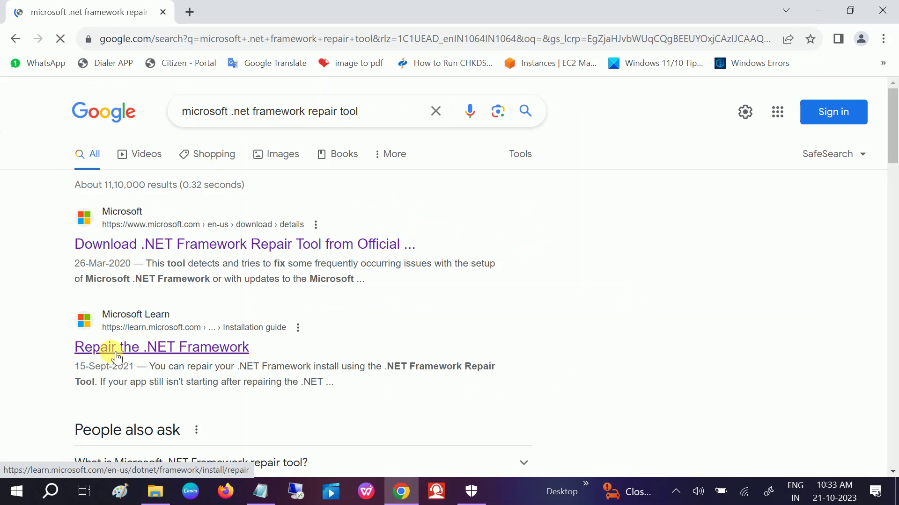
From Microsoft's Repair the .NET Framework article, download and run NetFxRepairTool.exe
left_click(192, 349)
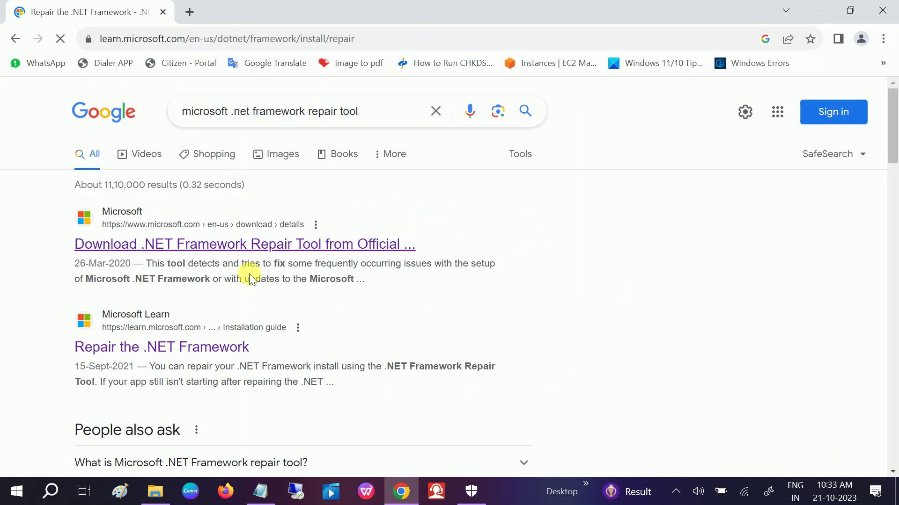
scroll(251, 275, "down", 5)
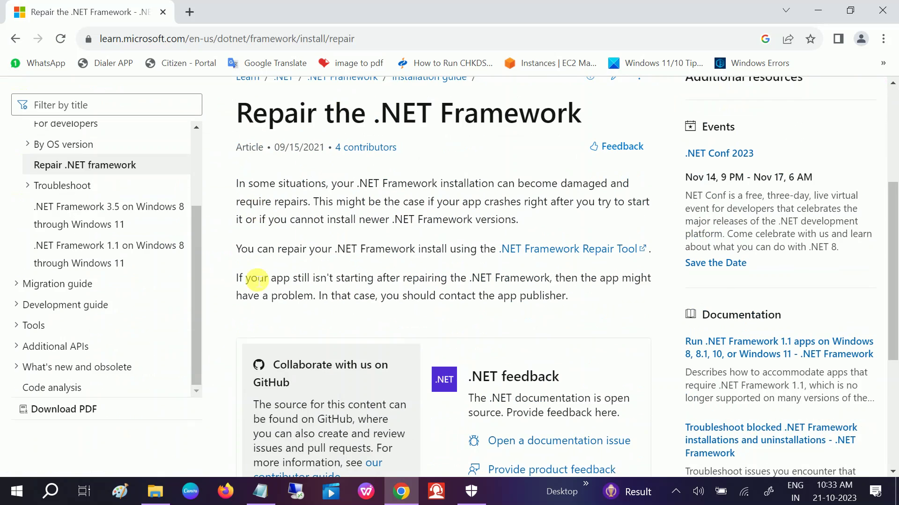
scroll(256, 279, "down", 3)
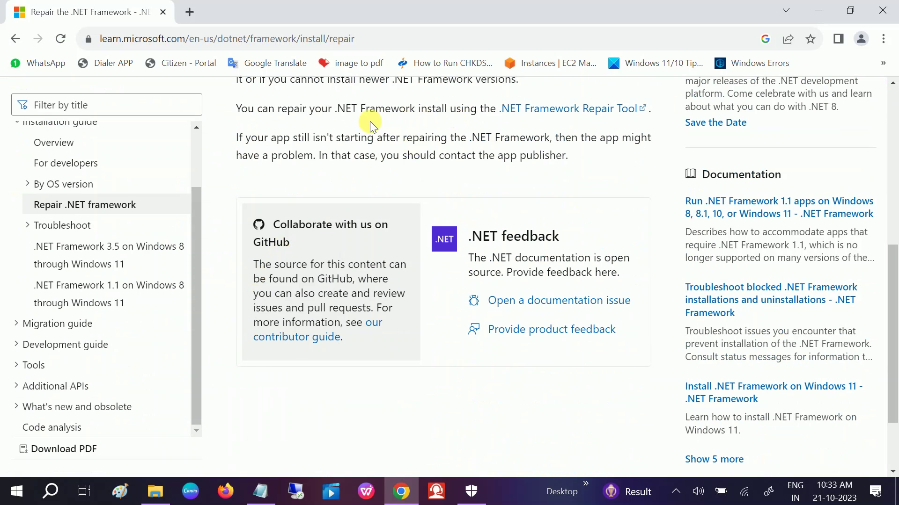
left_click_drag(236, 111, 526, 111)
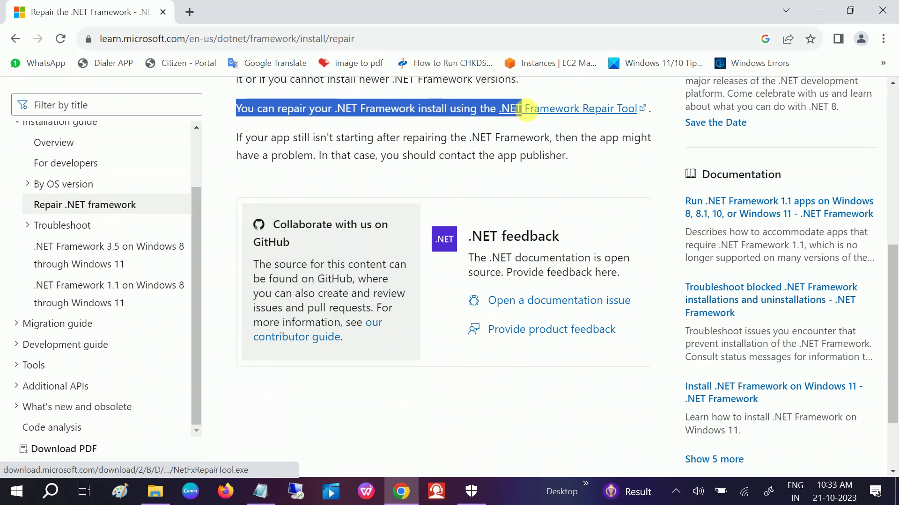
left_click(568, 113)
mouse_move(729, 76)
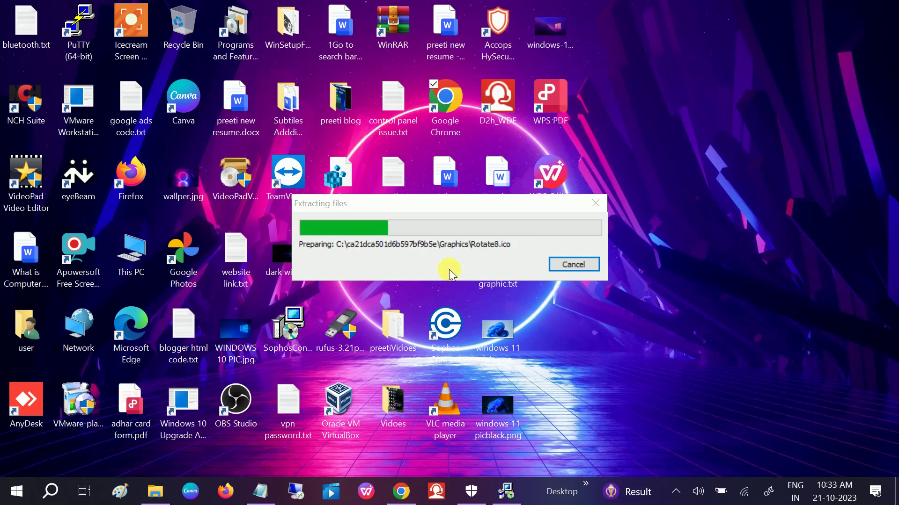
Accept the licence, apply recommended Windows Installer fixes, collect logs, and finish the Repair Tool
left_click(303, 349)
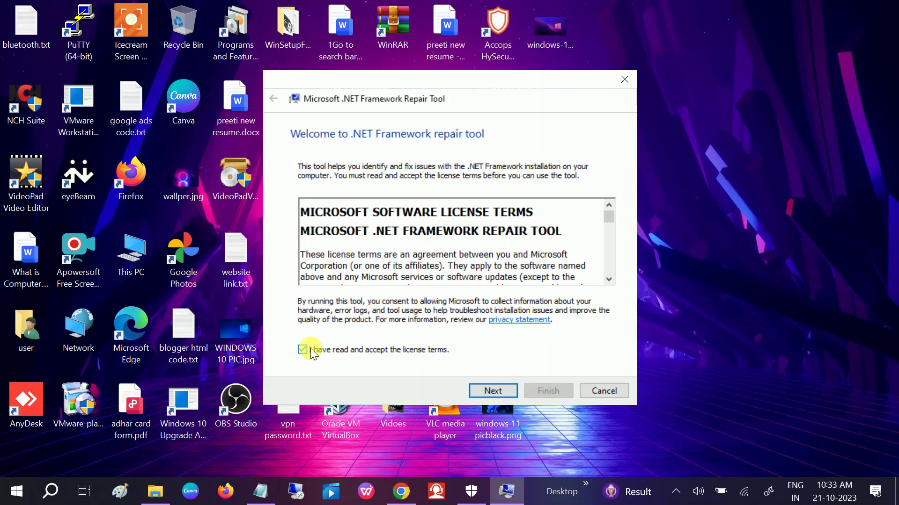
left_click(493, 391)
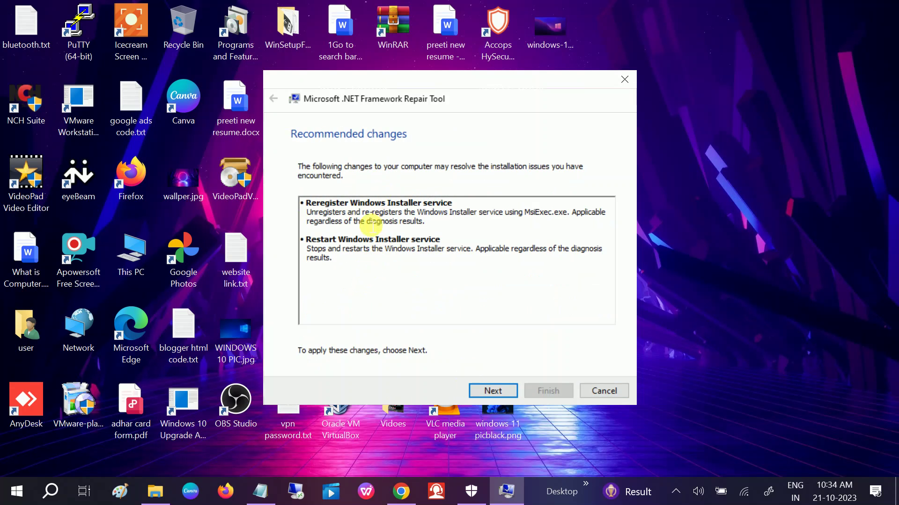
left_click(491, 400)
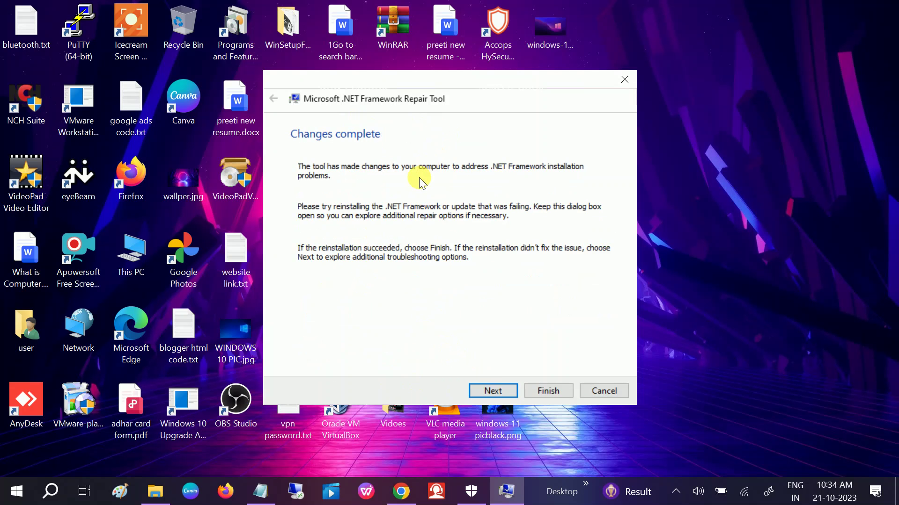
left_click(497, 391)
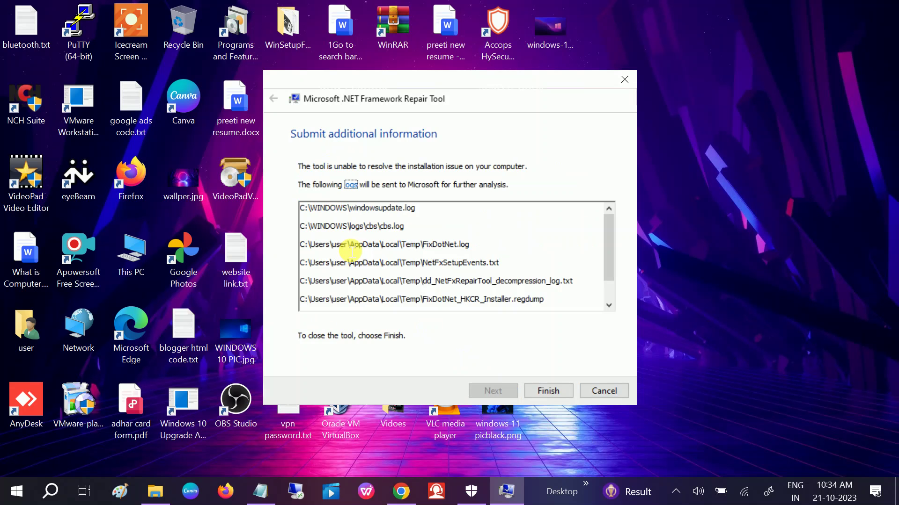
scroll(375, 234, "down", 2)
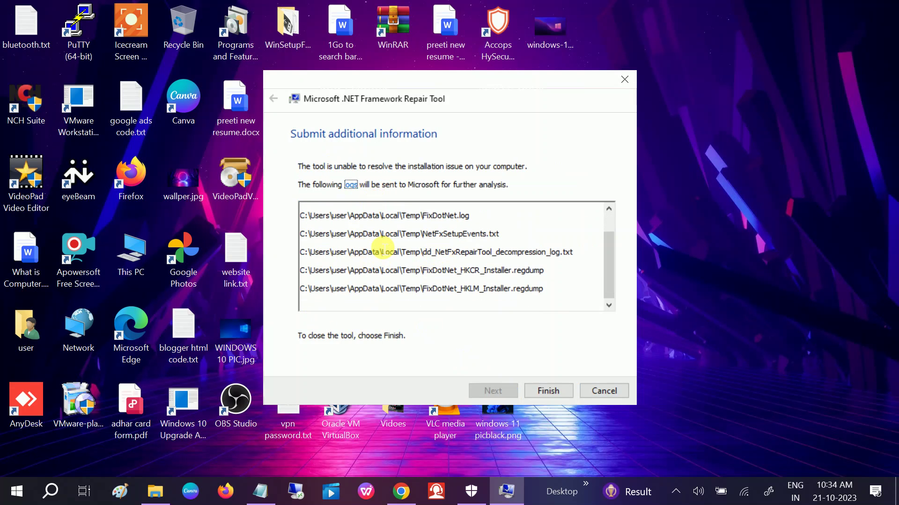
scroll(358, 253, "up", 2)
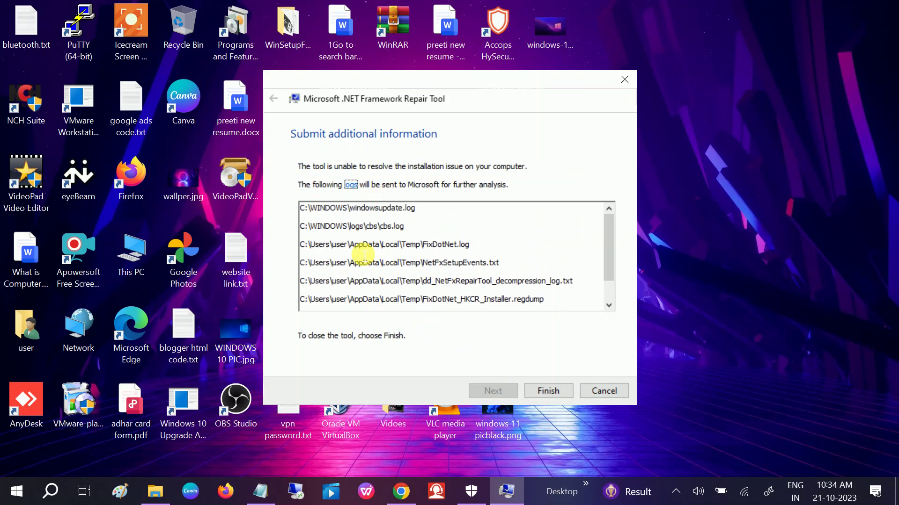
left_click(557, 389)
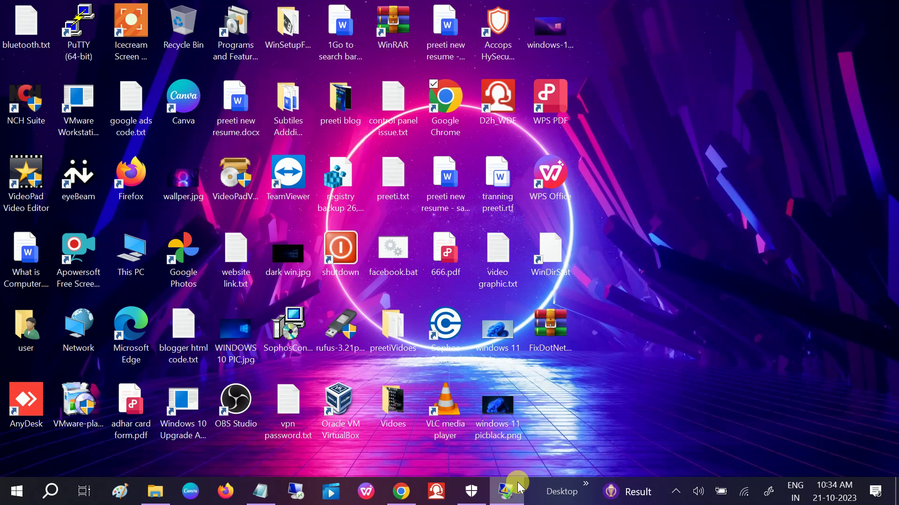
Search 'direct x', open Microsoft's DirectX End-User Runtime page, and download and open dxwebsetup.exe
left_click(518, 480)
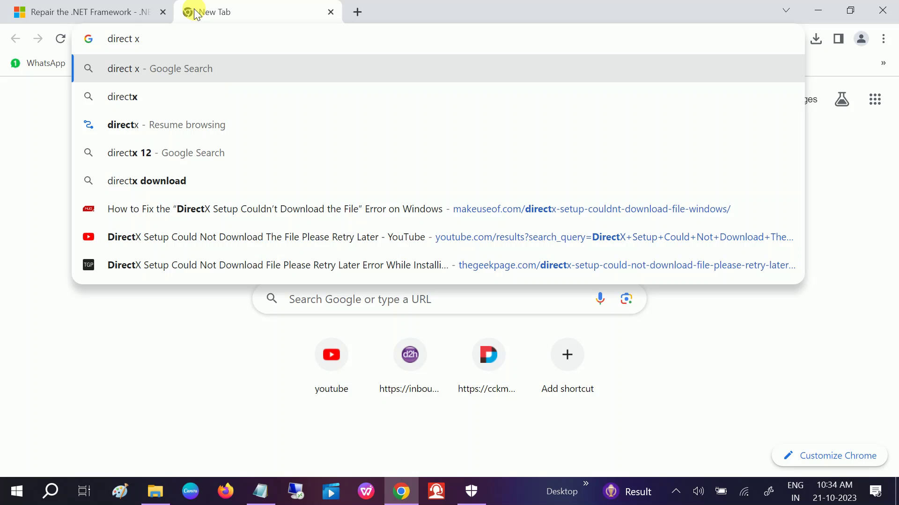
key("Return")
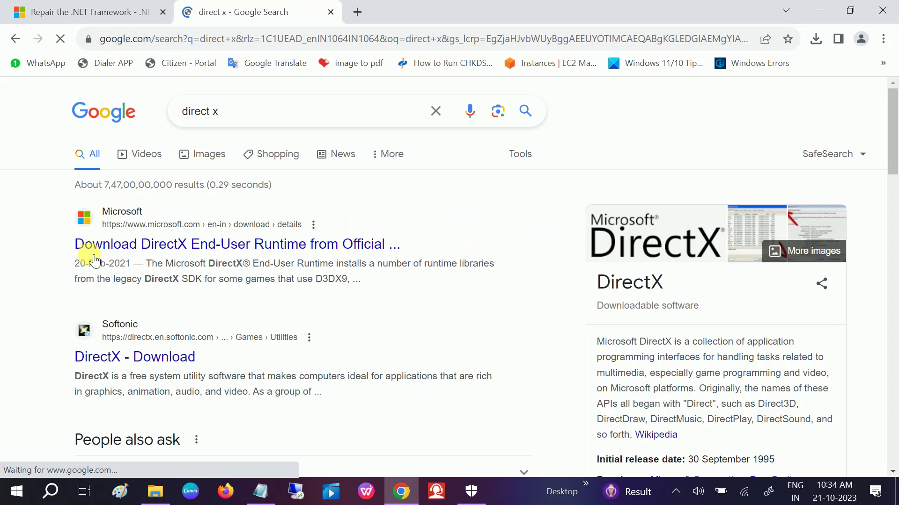
left_click(187, 243)
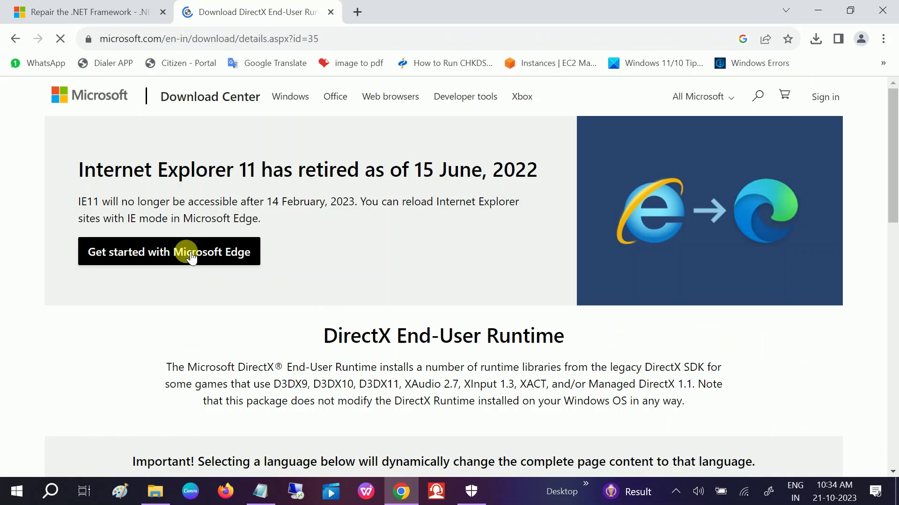
scroll(214, 365, "down", 4)
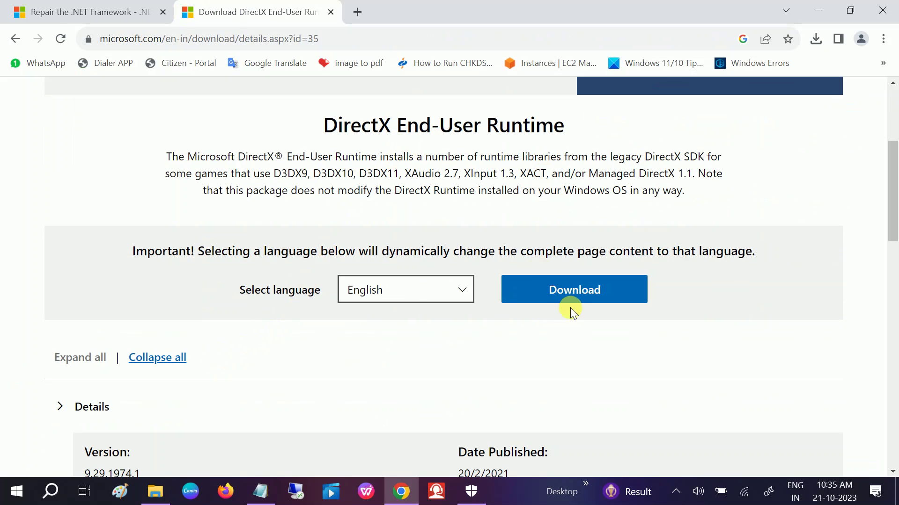
left_click(576, 293)
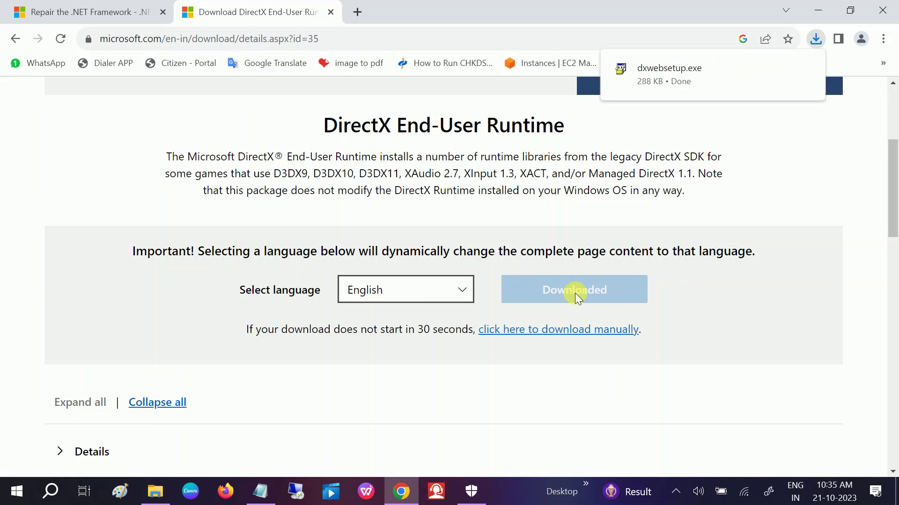
mouse_move(812, 73)
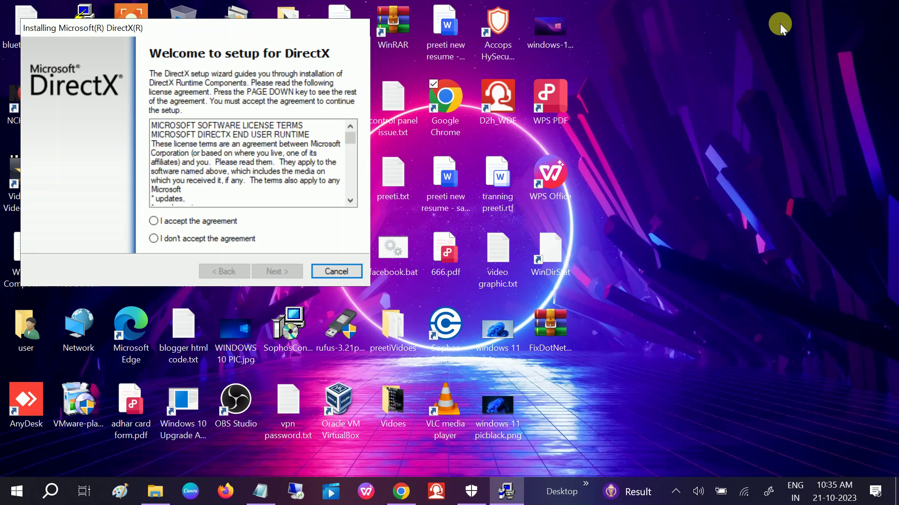
Accept the DirectX licence agreement and continue past the Bing Bar offer to start installing
left_click_drag(193, 31, 477, 60)
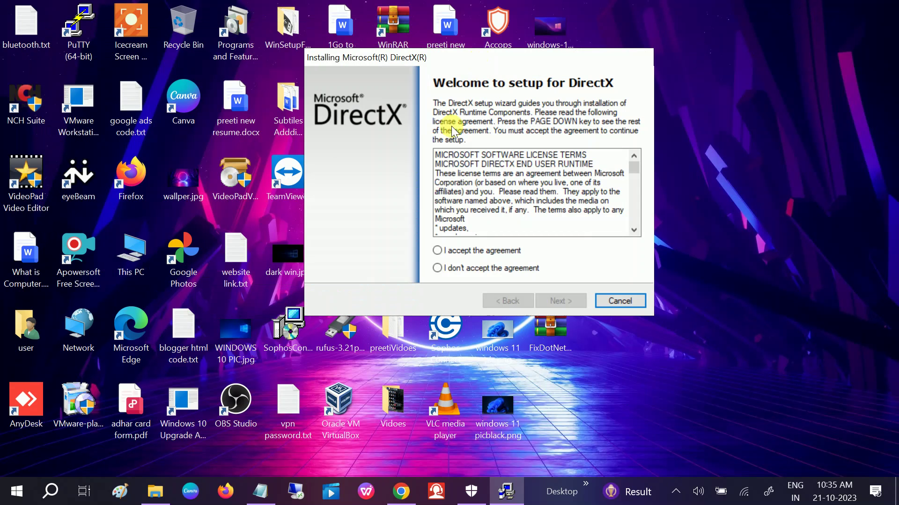
left_click(437, 251)
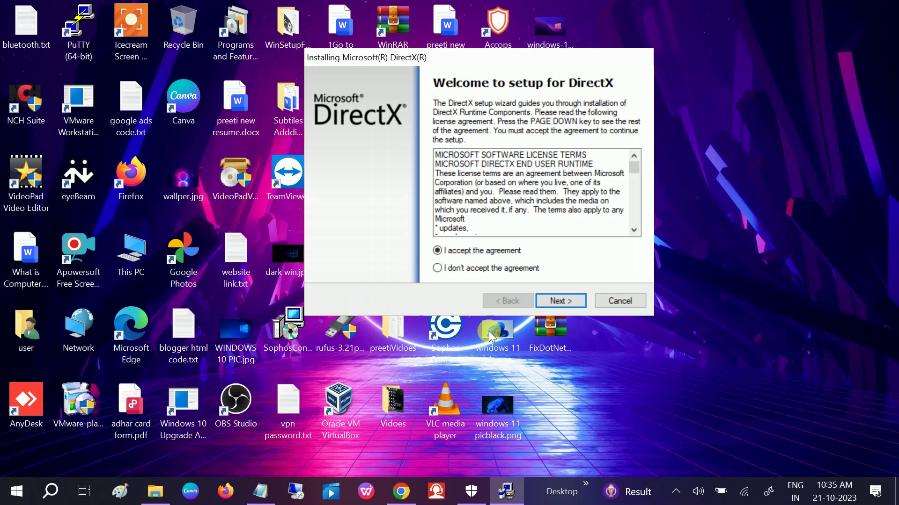
left_click(558, 302)
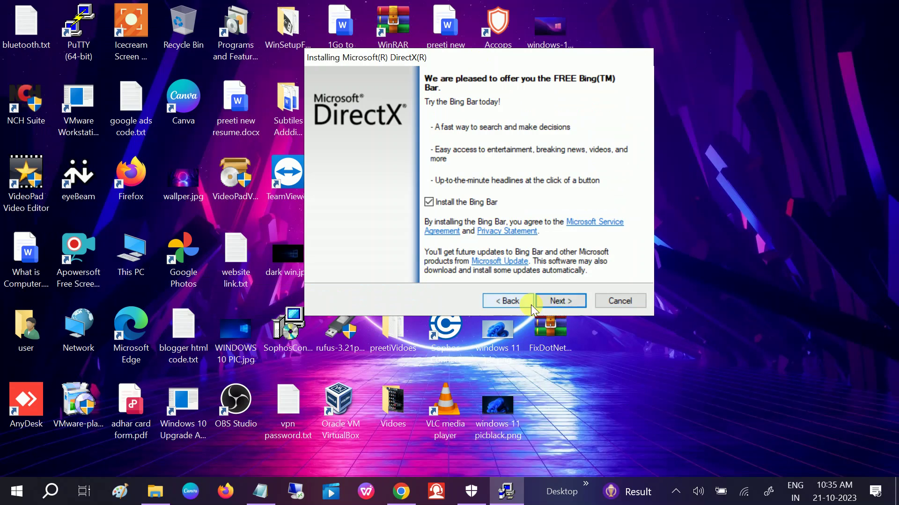
left_click(558, 301)
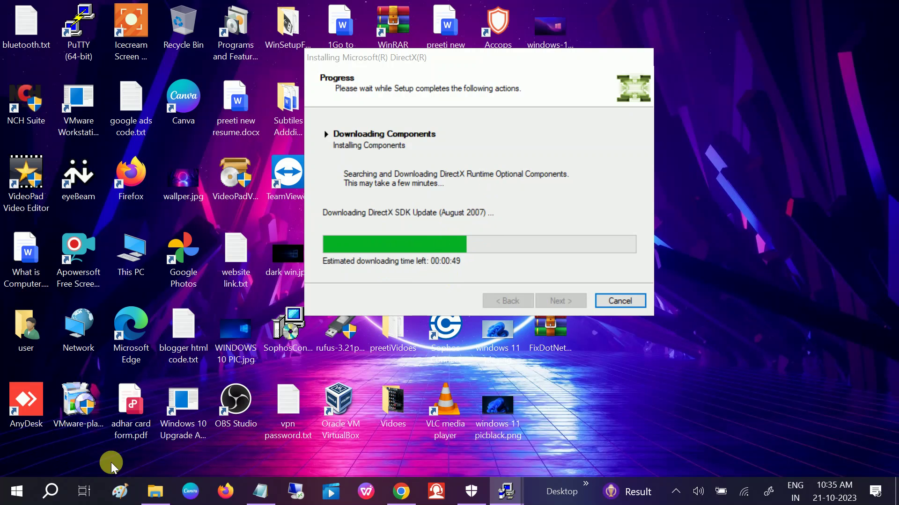
left_click(51, 493)
Open Command Prompt as administrator, maximize it, and run ipconfig /flushdns
type("cmd")
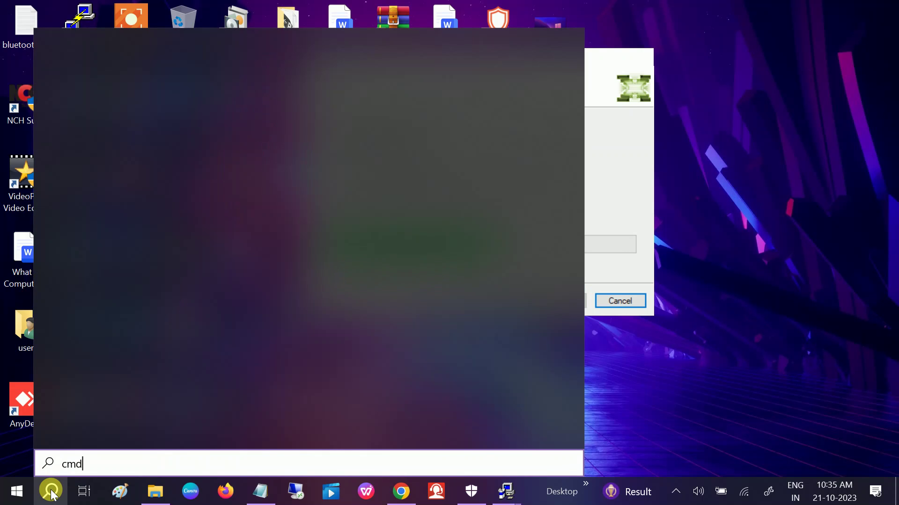
right_click(169, 103)
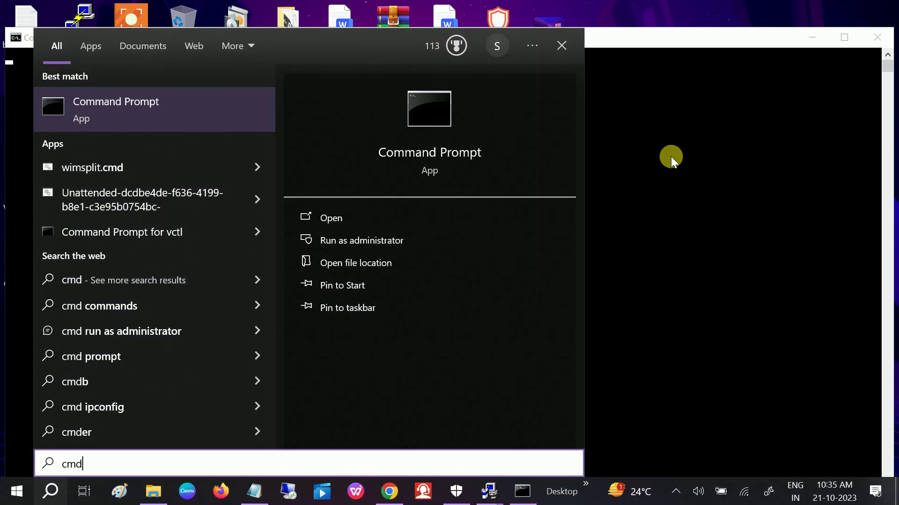
left_click(845, 37)
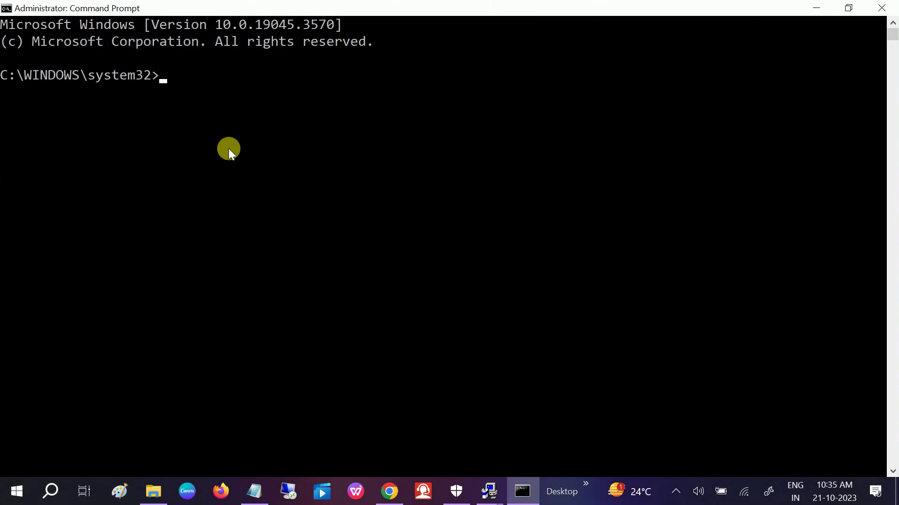
type("ipconfig ")
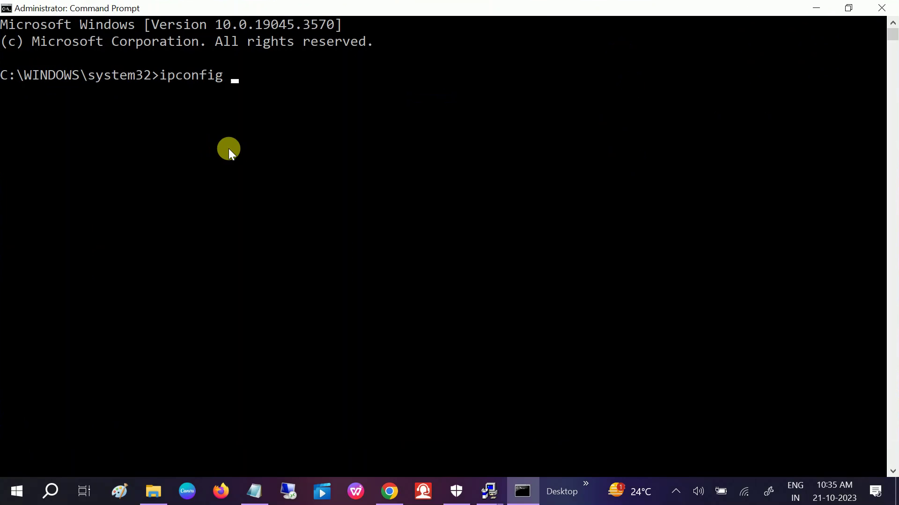
type("/flushdns")
key("Return")
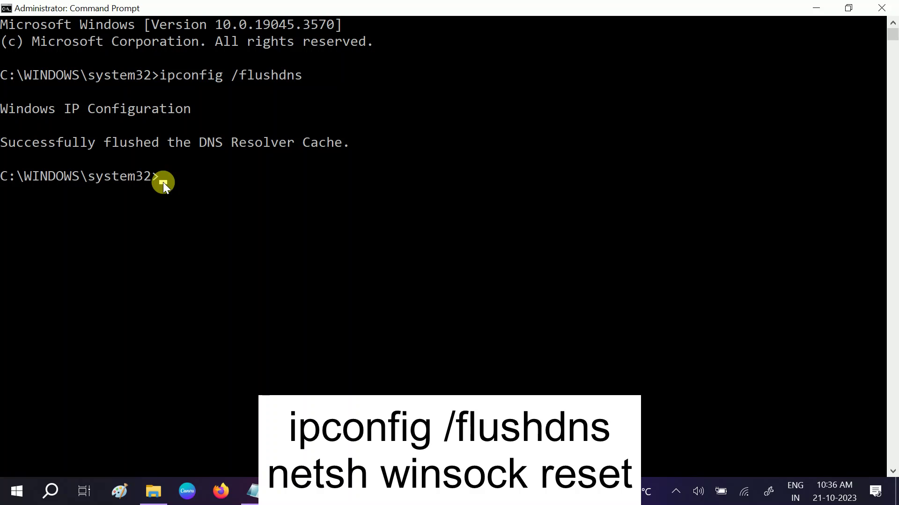
Run netsh winsock reset to reset the Winsock catalog
type("sh ")
type("window")
key("BackSpace")
key("BackSpace")
key("BackSpace")
type("sock reset")
key("Return")
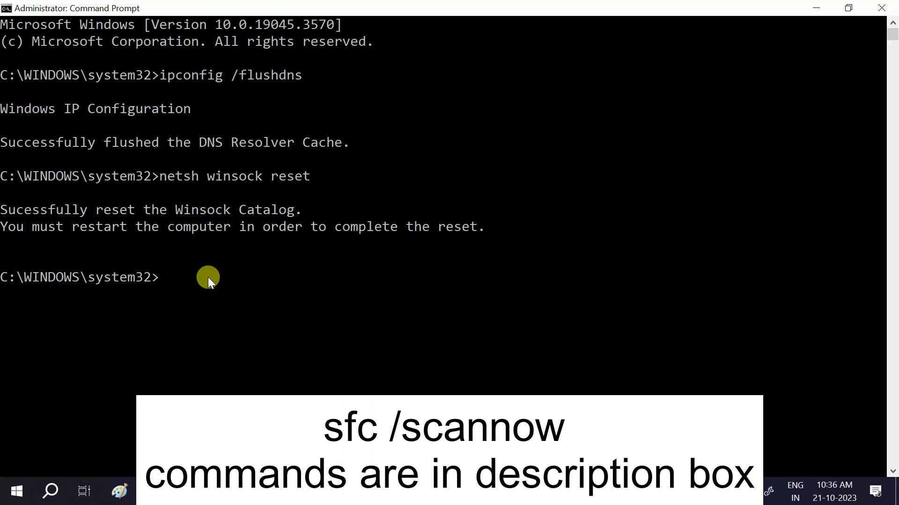
Run sfc /scannow, then close the Command Prompt window
type("s")
type("fc /scannow")
key("Return")
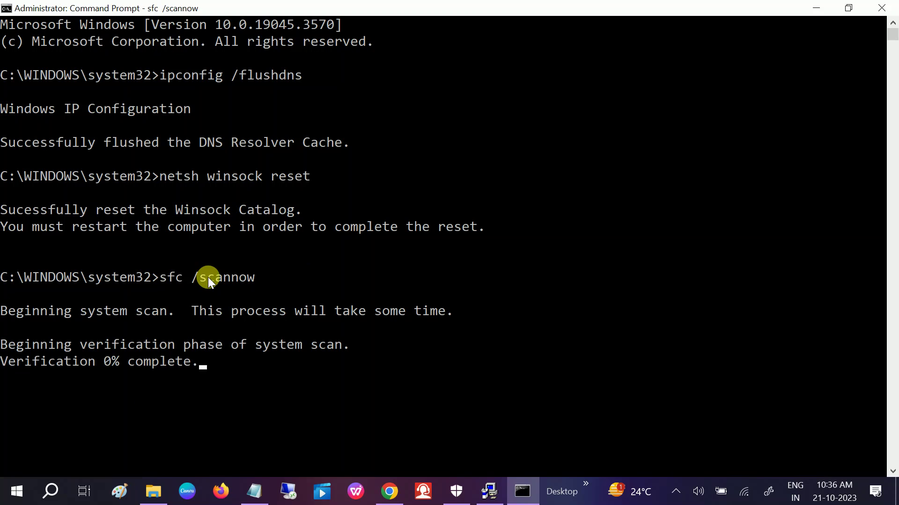
scroll(218, 274, "down", 2)
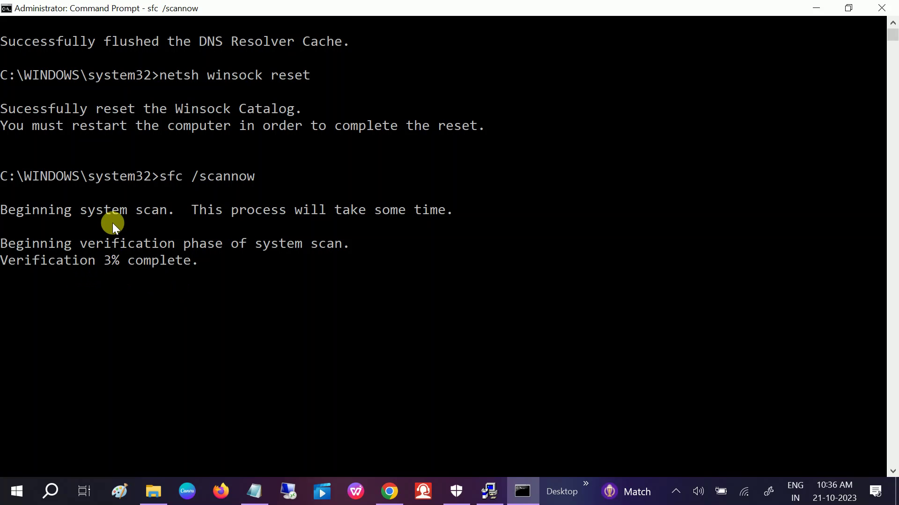
scroll(133, 279, "up", 2)
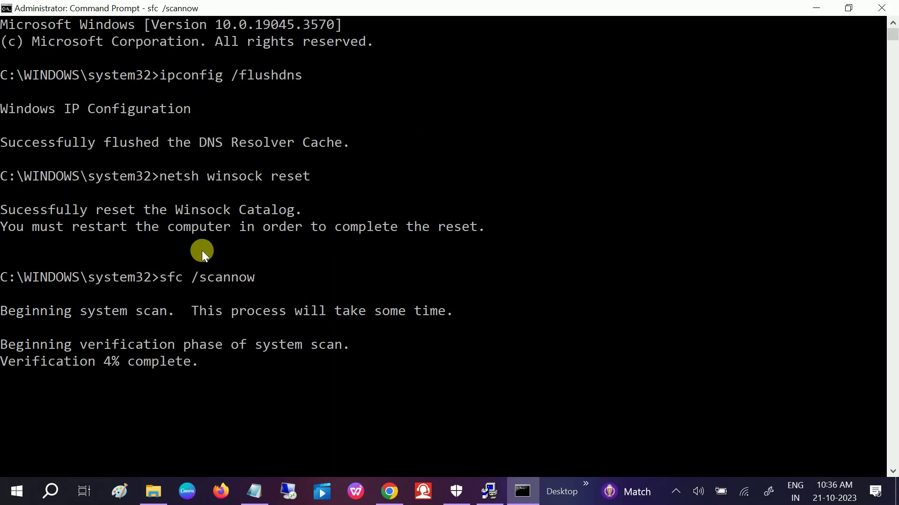
left_click(880, 27)
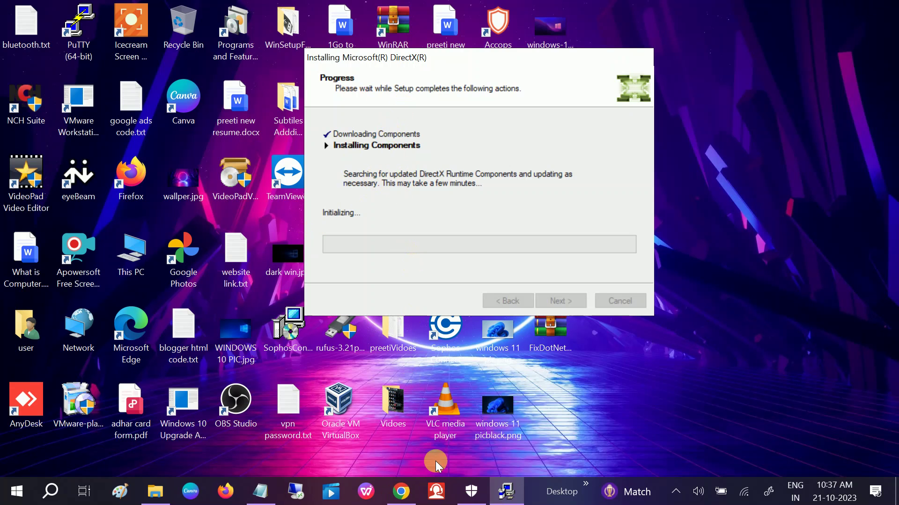
Leave DirectX installing and bring Windows Security back to virus and threat protection settings
left_click(471, 492)
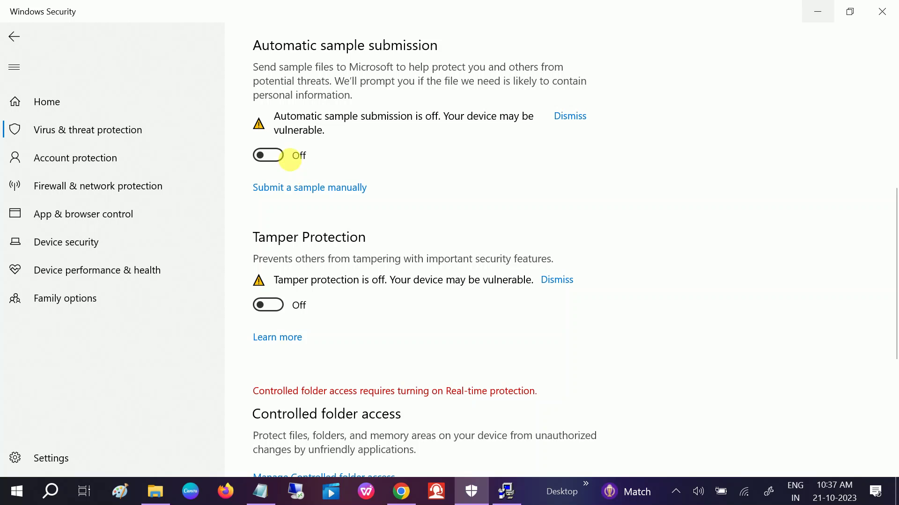
Switch Real-time protection, Cloud-delivered protection and Automatic sample submission toggles to On
scroll(304, 205, "up", 6)
left_click(268, 99)
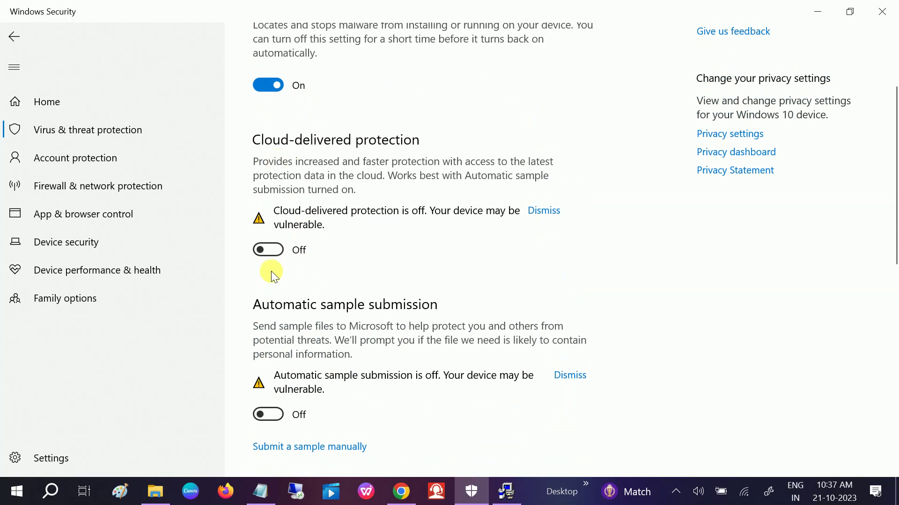
left_click(274, 252)
left_click(268, 389)
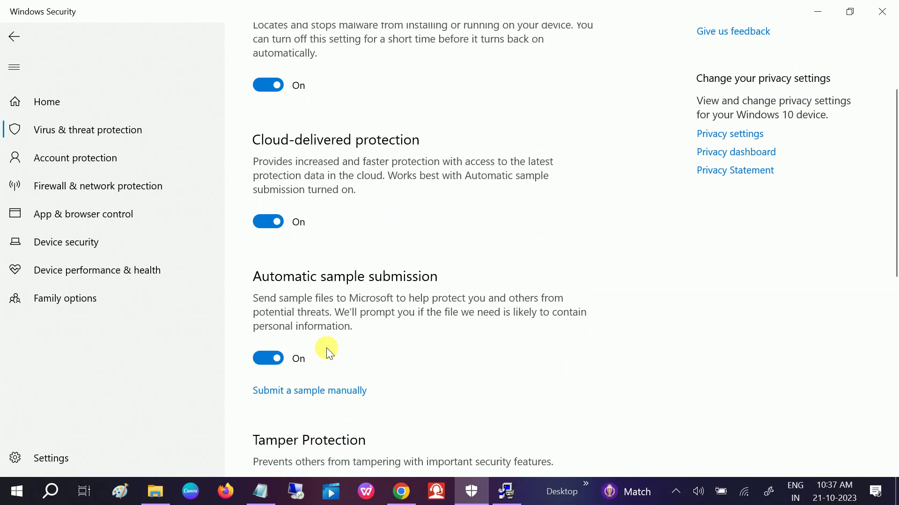